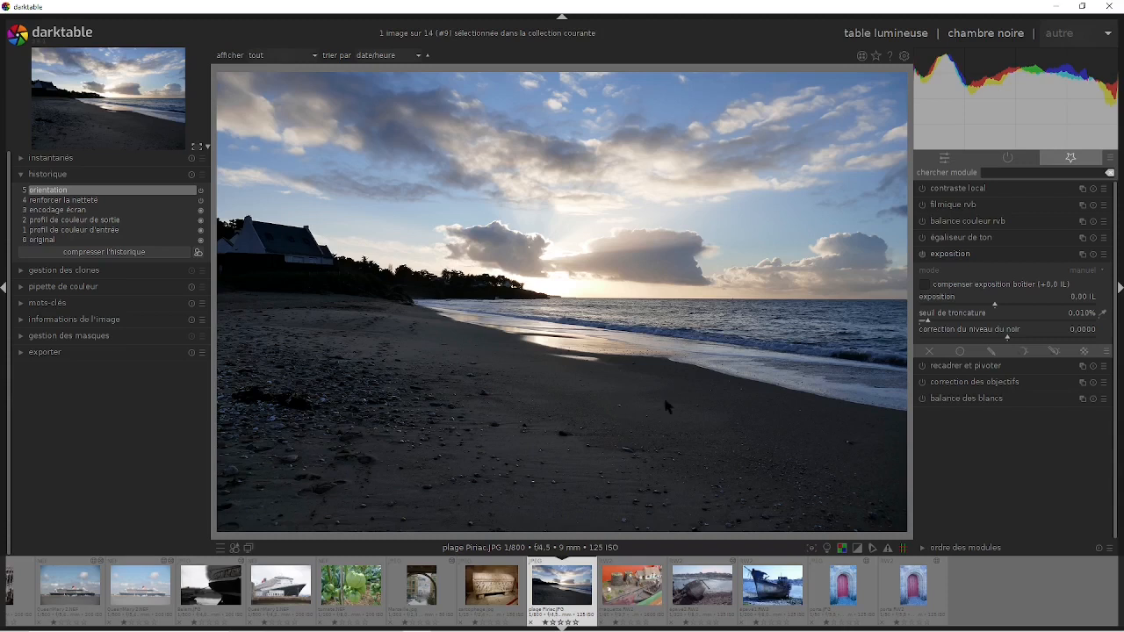
- Raise the beach photo's exposure to 1.26 EV in the exposition module
left_click(967, 259)
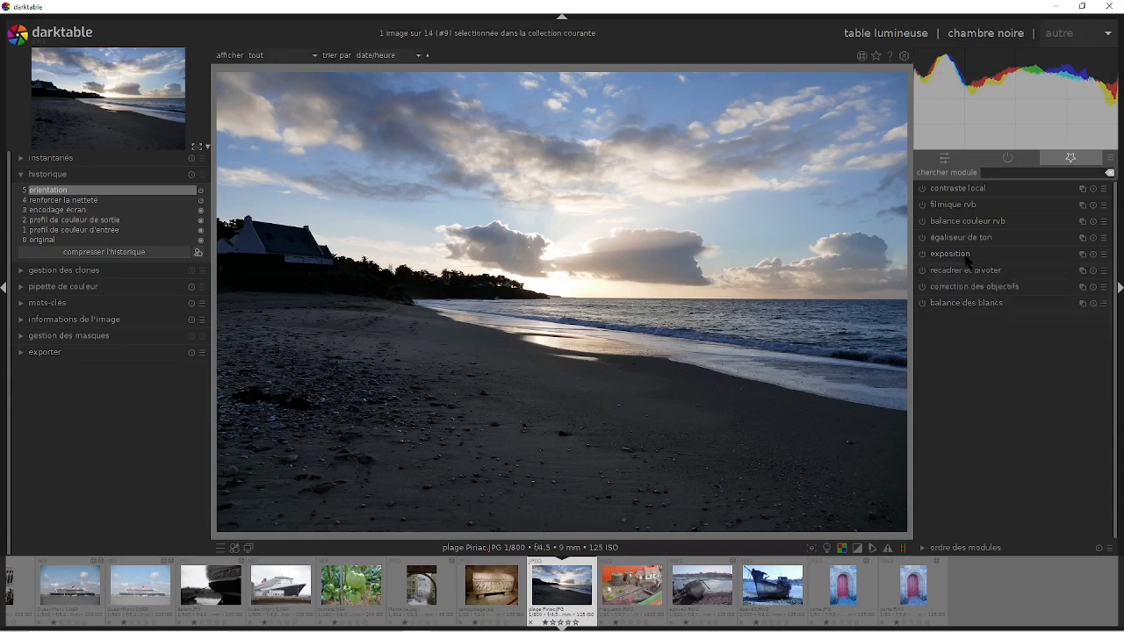
left_click(966, 259)
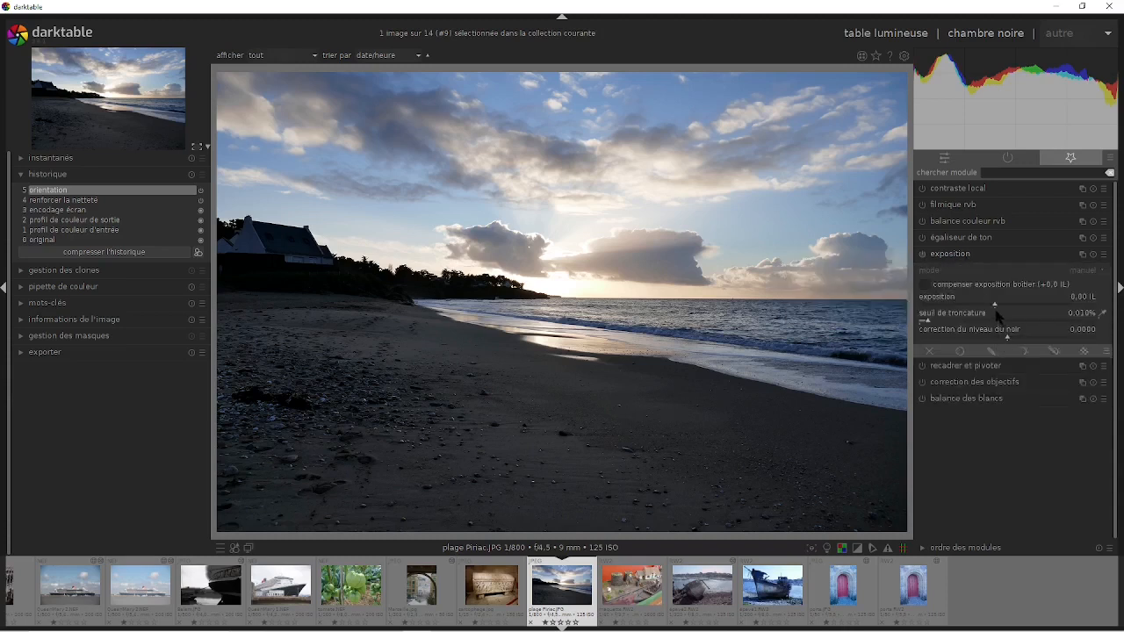
left_click_drag(995, 312, 1026, 309)
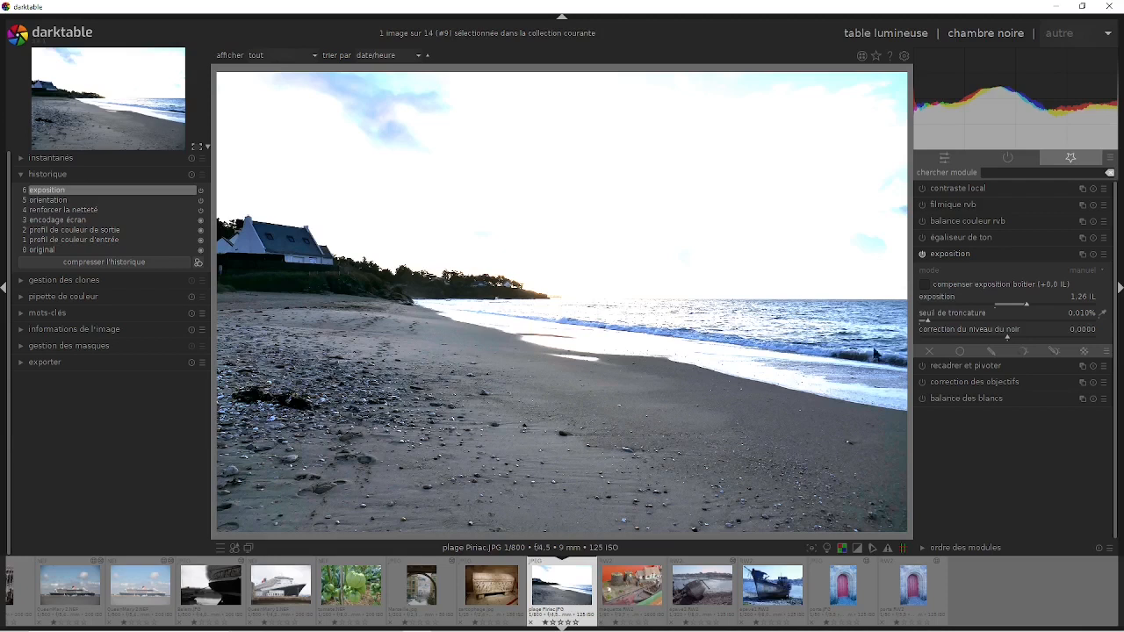
- Add a parametric mask to the exposure module, sample the sky's grey level with the colour picker, and display the mask overlay
left_click(1023, 352)
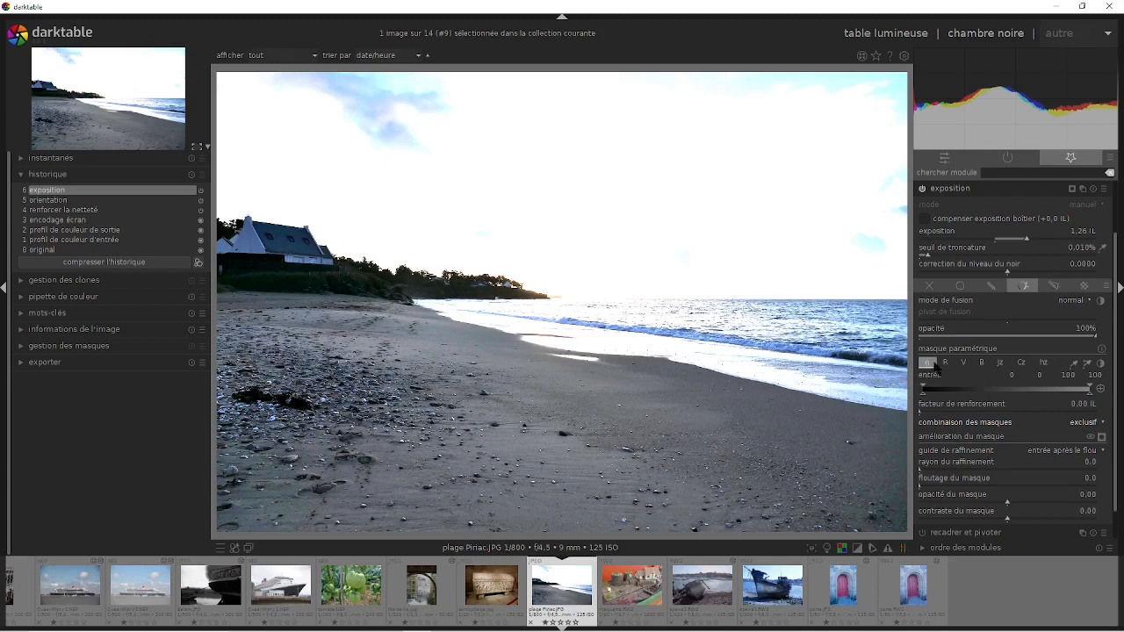
left_click(1073, 363)
left_click_drag(447, 201, 476, 203)
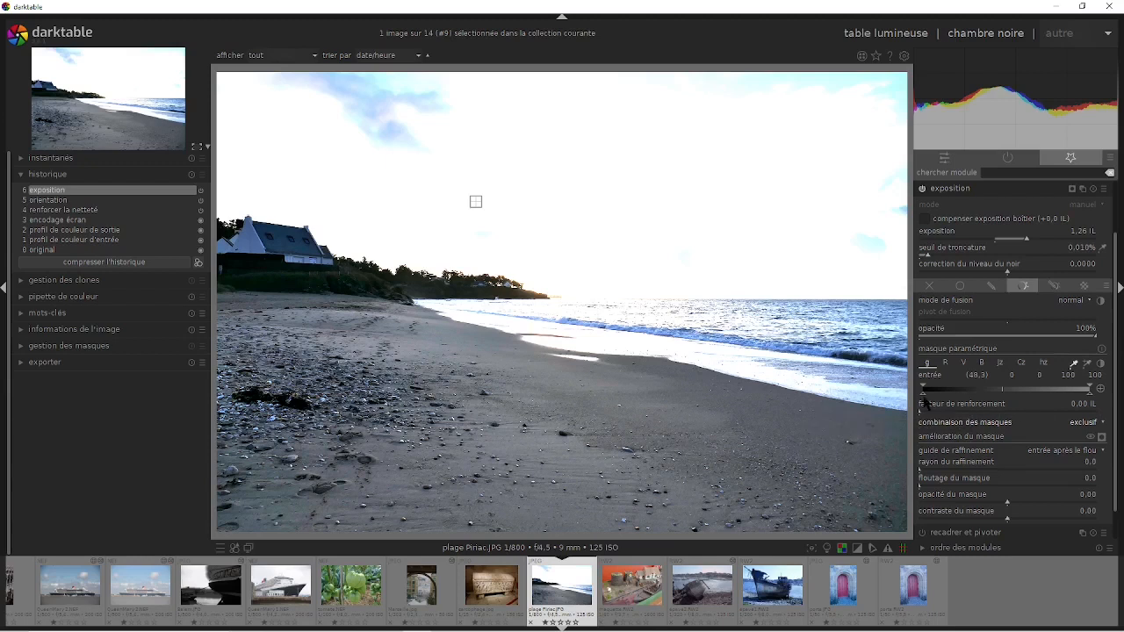
left_click(1101, 436)
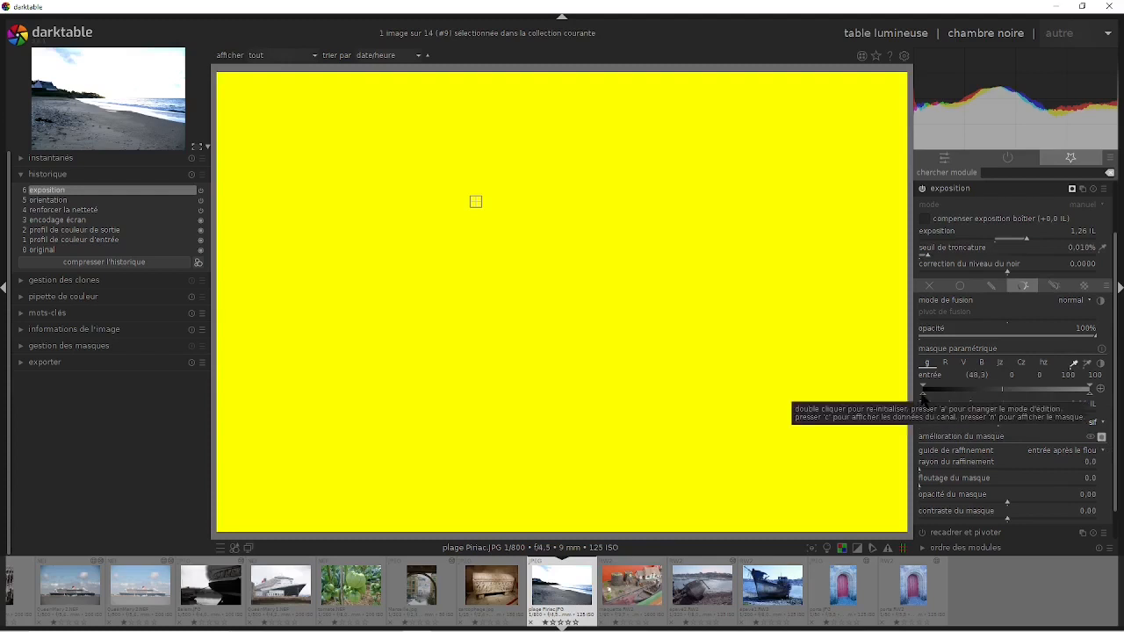
- Set the grey input range's lower thresholds to 5.1 and 6.7, and invert the range to target the dark areas
left_click_drag(922, 400, 933, 399)
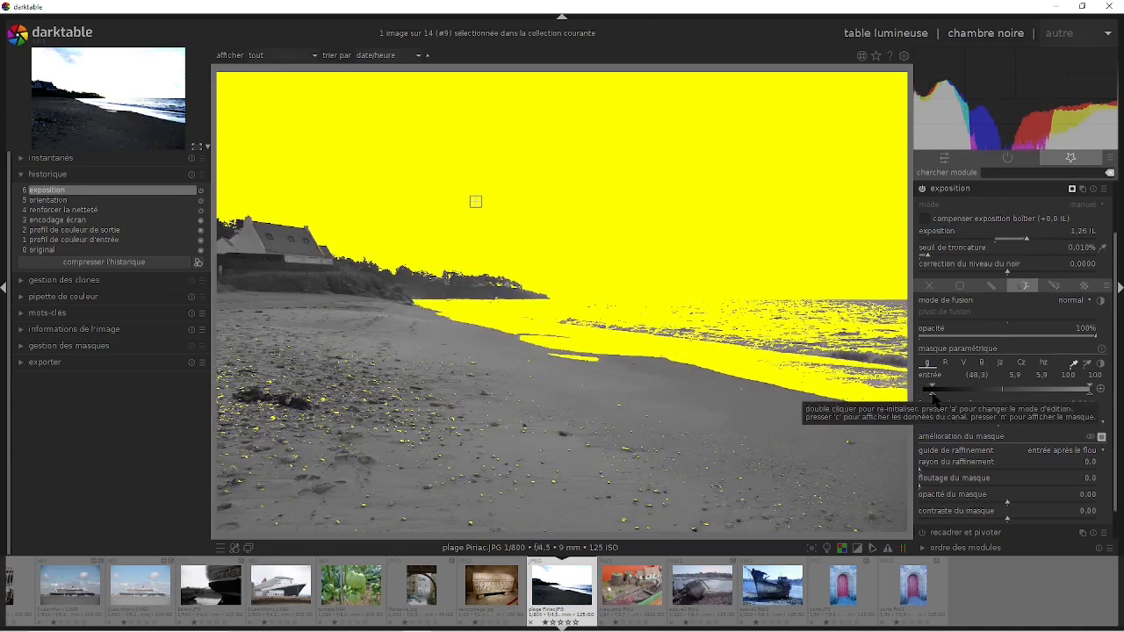
left_click_drag(933, 399, 939, 394)
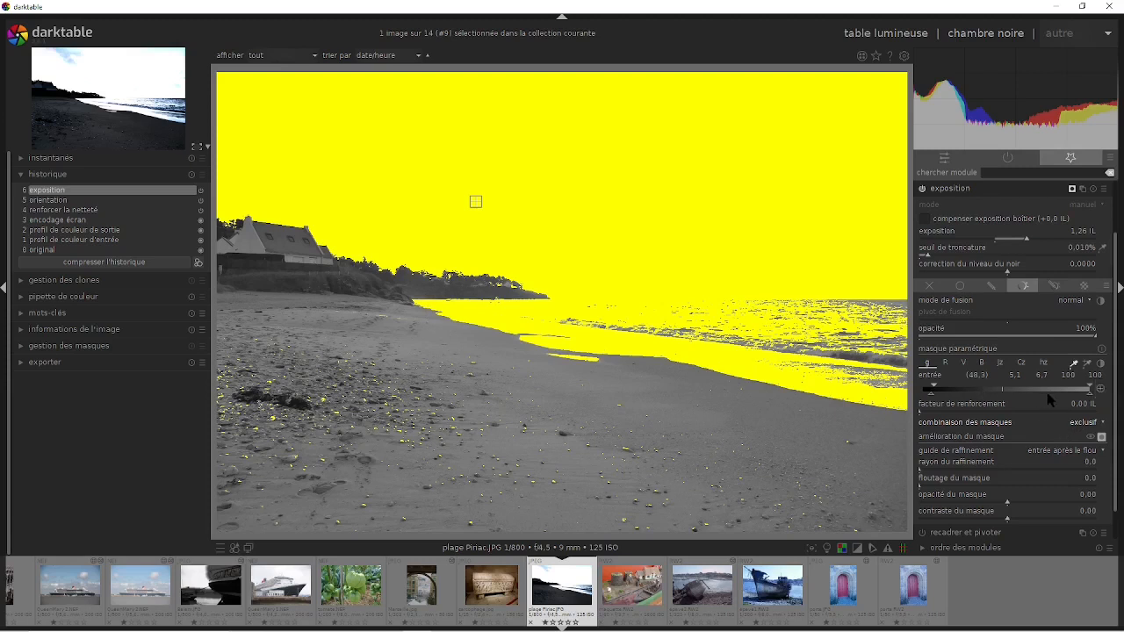
left_click(1100, 389)
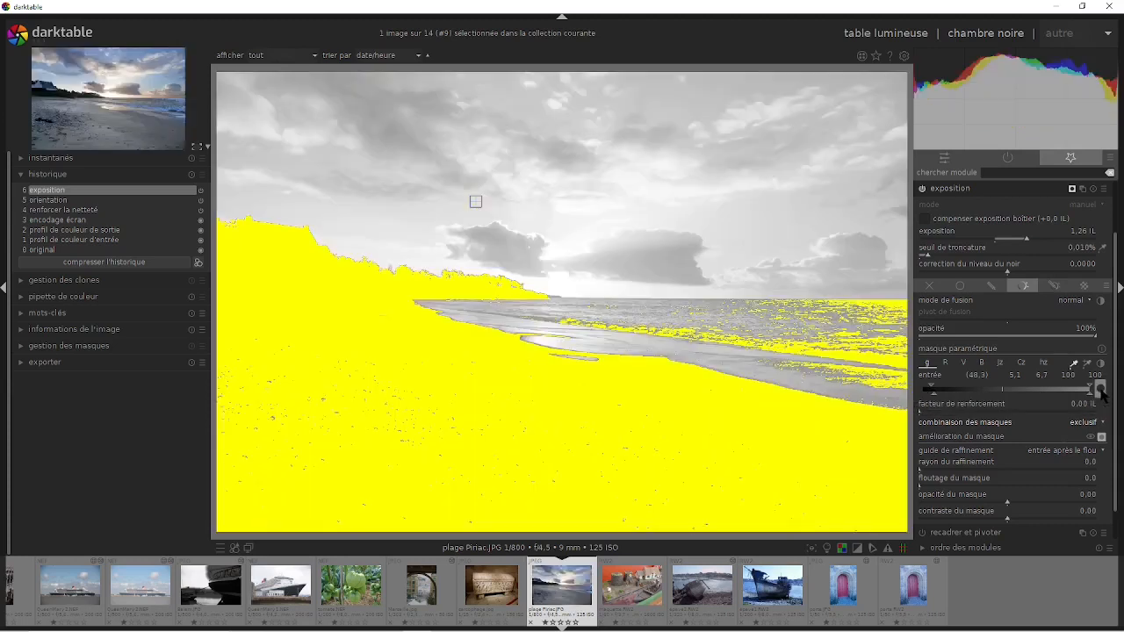
- Switch the exposure module to a drawn and parametric mask, keep the combination at exclusif, and choose the brush shape
left_click(1054, 285)
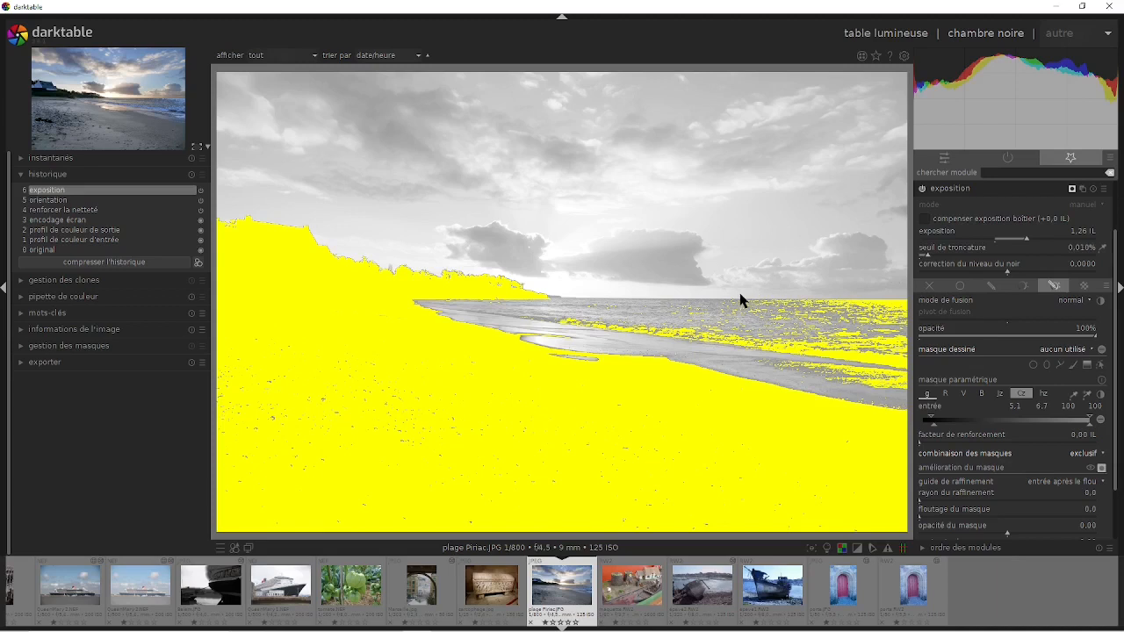
left_click(1103, 454)
left_click(1091, 454)
left_click(1073, 365)
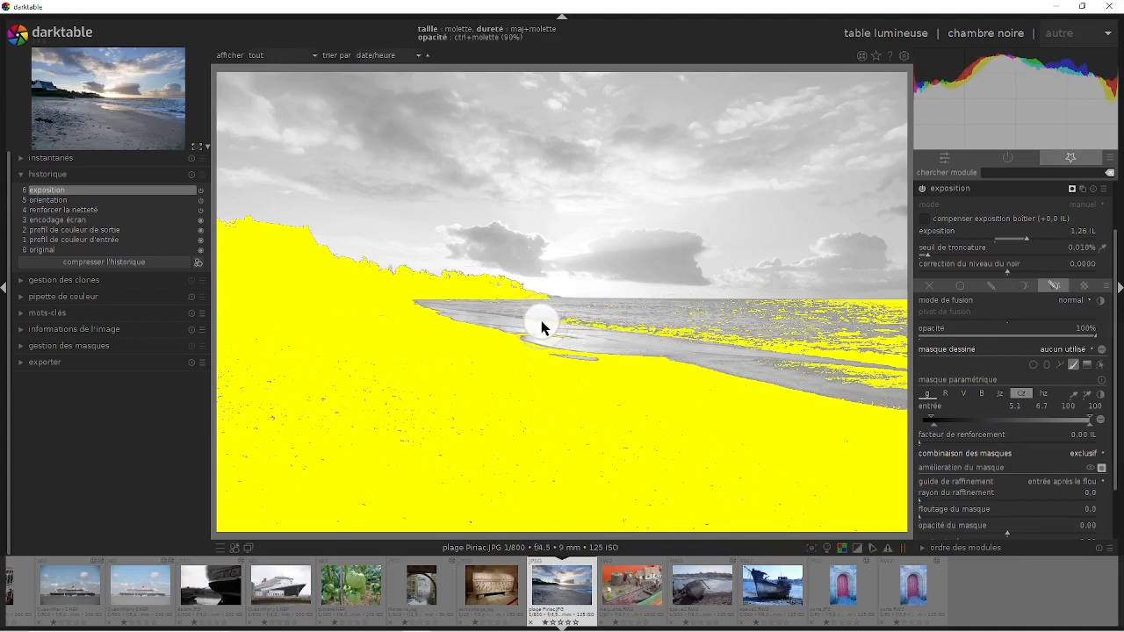
- Set the mask brush's hardness to 94.10% and its size to 9.30%
scroll(548, 323, "up", 2)
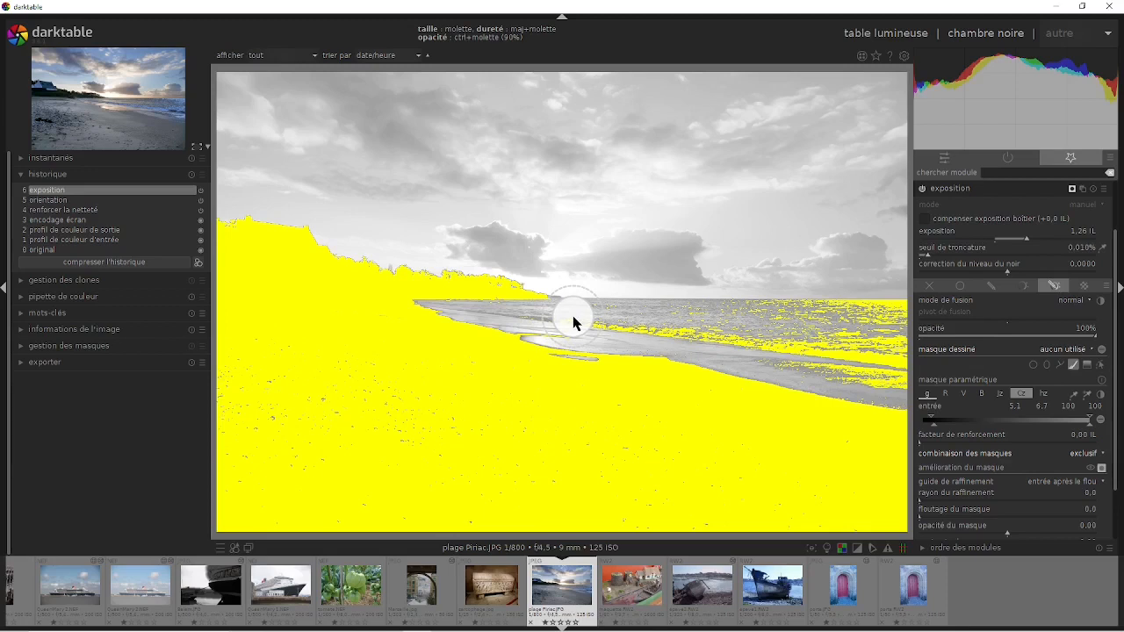
scroll(573, 323, "down", 1, "shift")
scroll(626, 324, "up", 2, "shift")
scroll(626, 324, "up", 1, "shift")
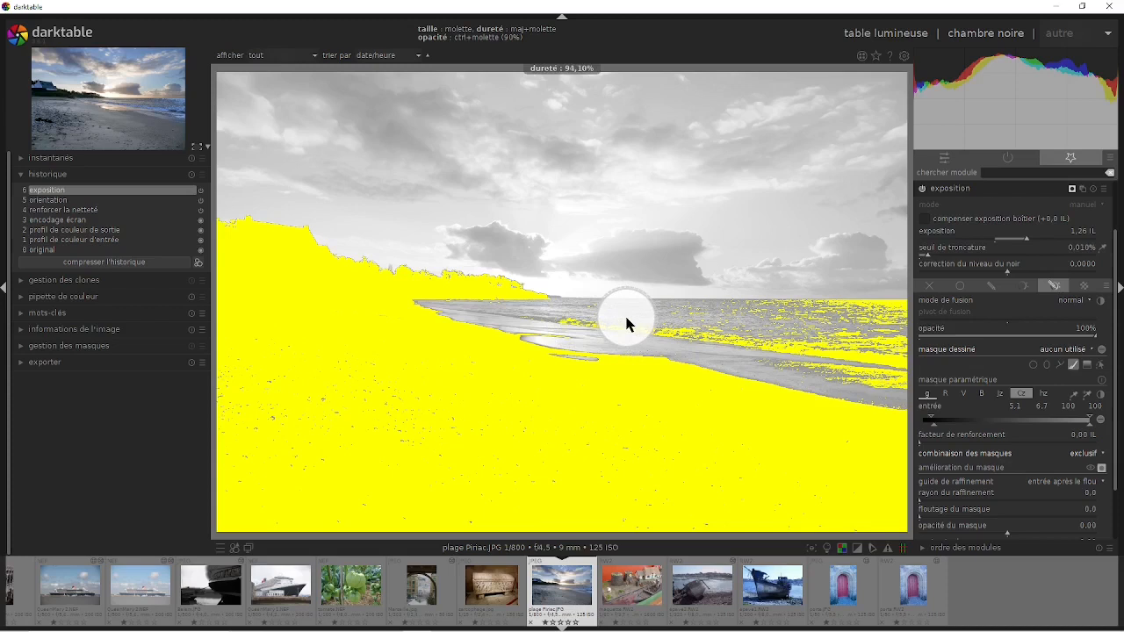
scroll(597, 319, "down", 2)
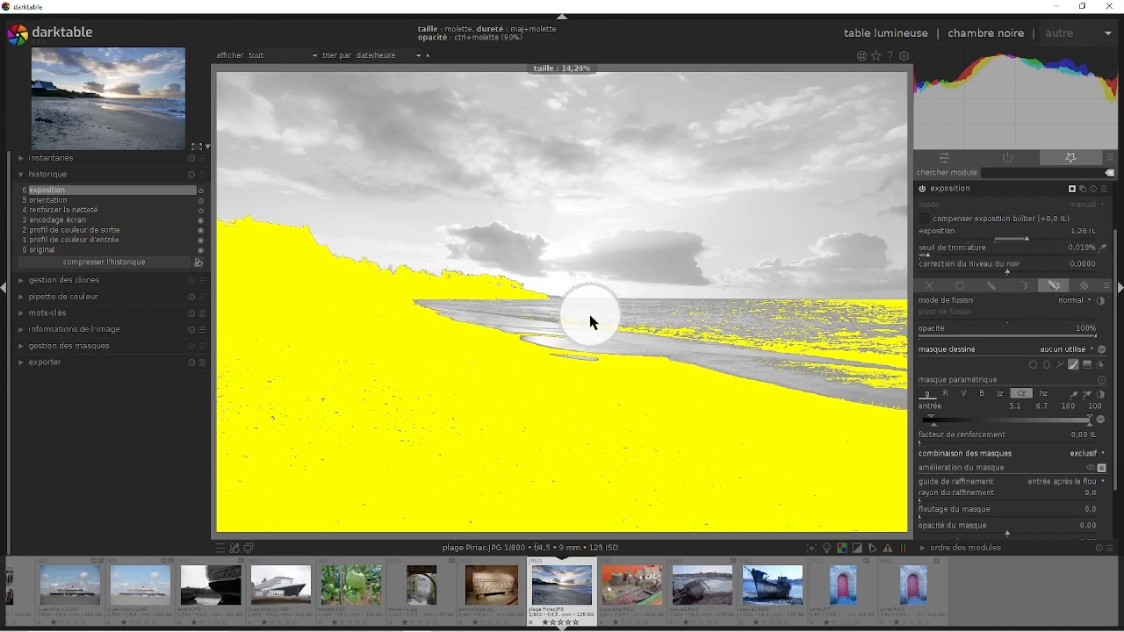
scroll(589, 316, "down", 3)
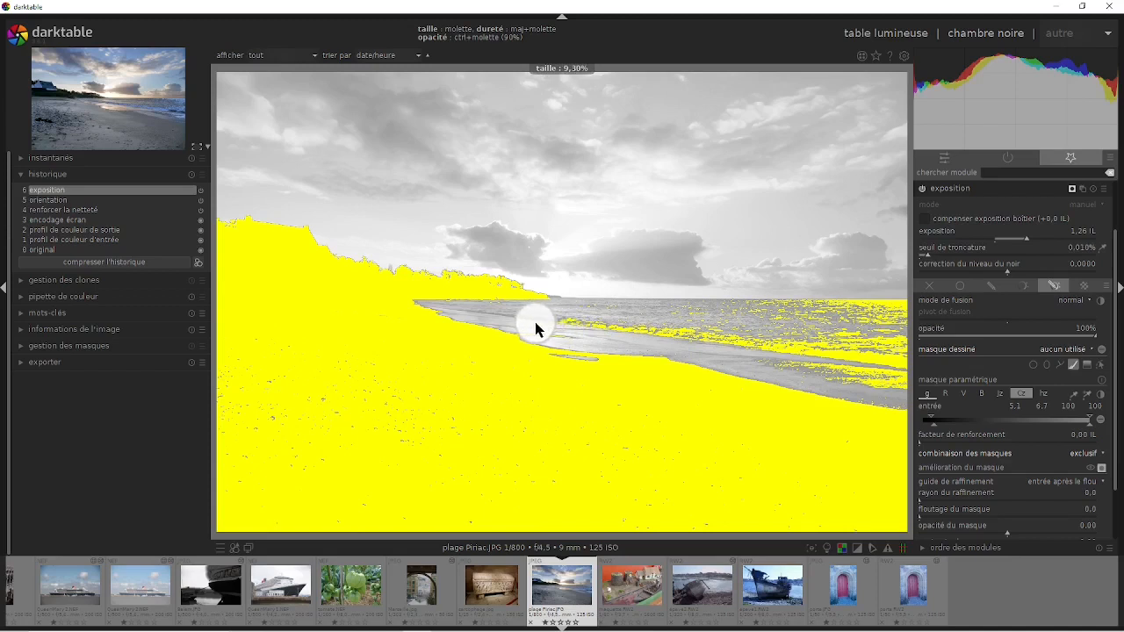
- Brush over the sea area and invert the drawn mask's polarity to exclude it from the exposure mask
mouse_move(538, 329)
left_mouse_down()
mouse_move(872, 308)
mouse_move(885, 309)
mouse_move(893, 334)
left_mouse_up()
mouse_move(893, 376)
left_mouse_down()
mouse_move(679, 323)
mouse_move(873, 344)
left_mouse_up()
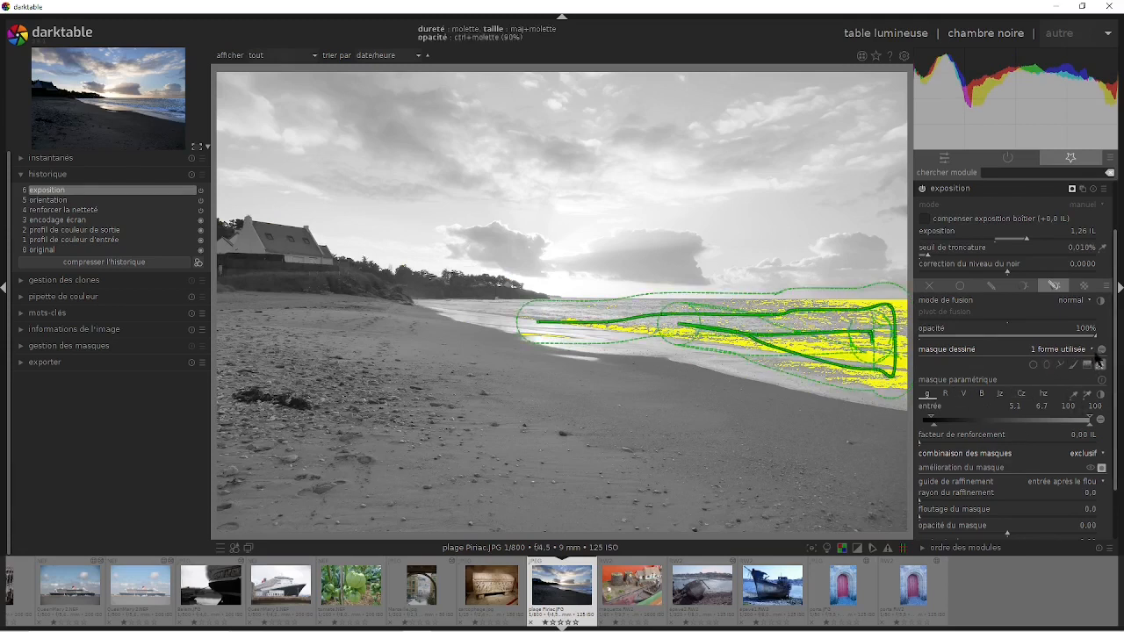
left_click(1102, 350)
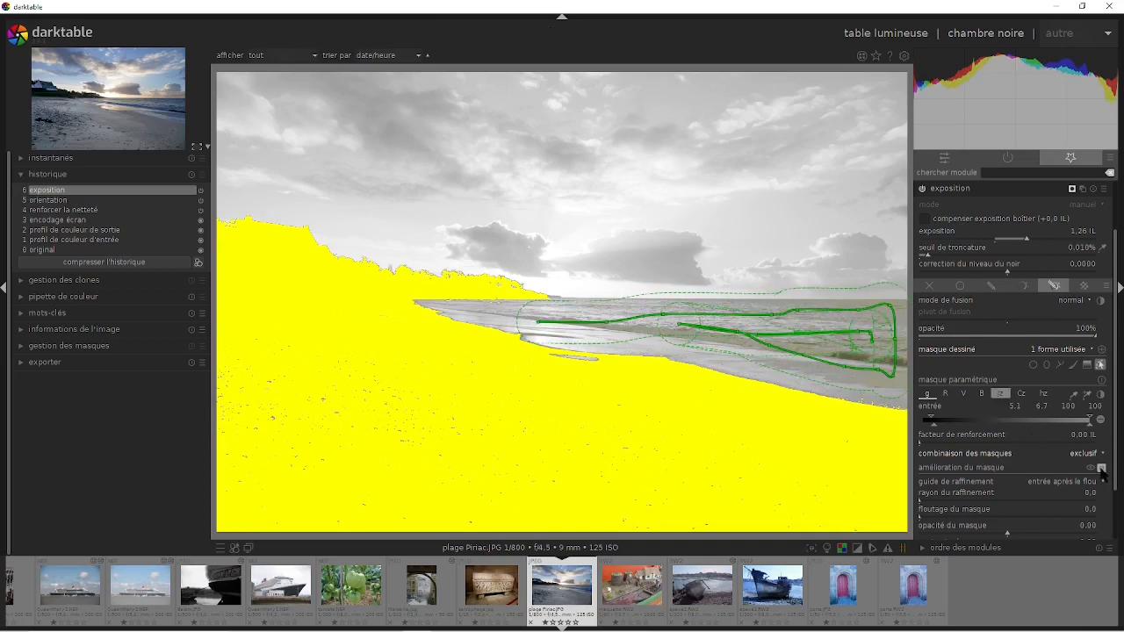
- Hide the mask overlay and brush outlines, and toggle the exposure module off and on to compare the photo
left_click(1101, 468)
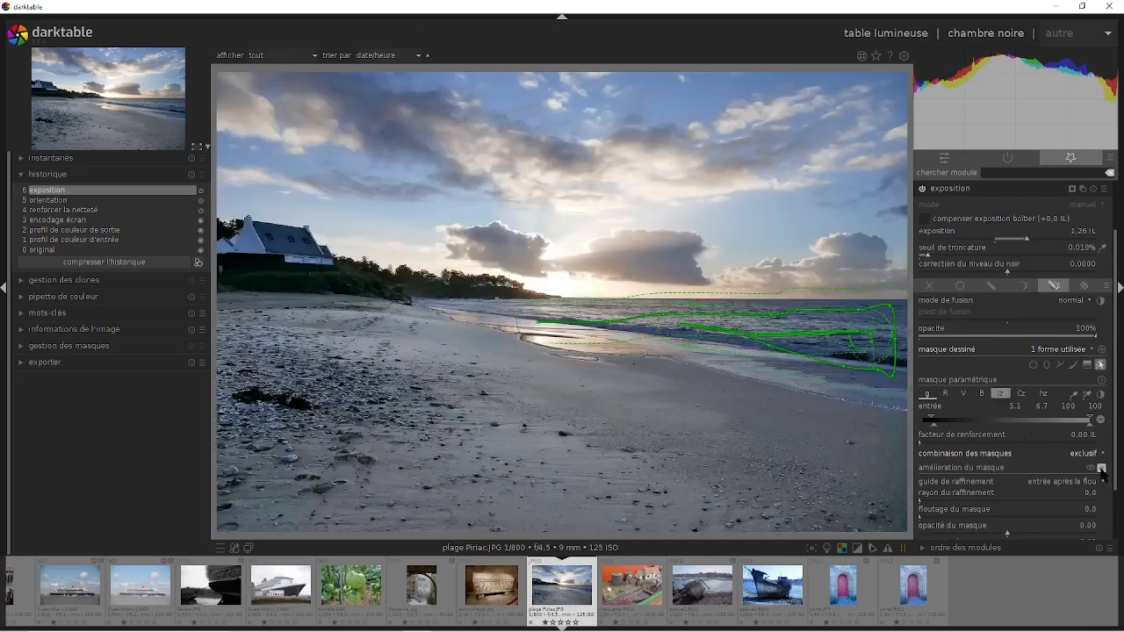
left_click(1100, 366)
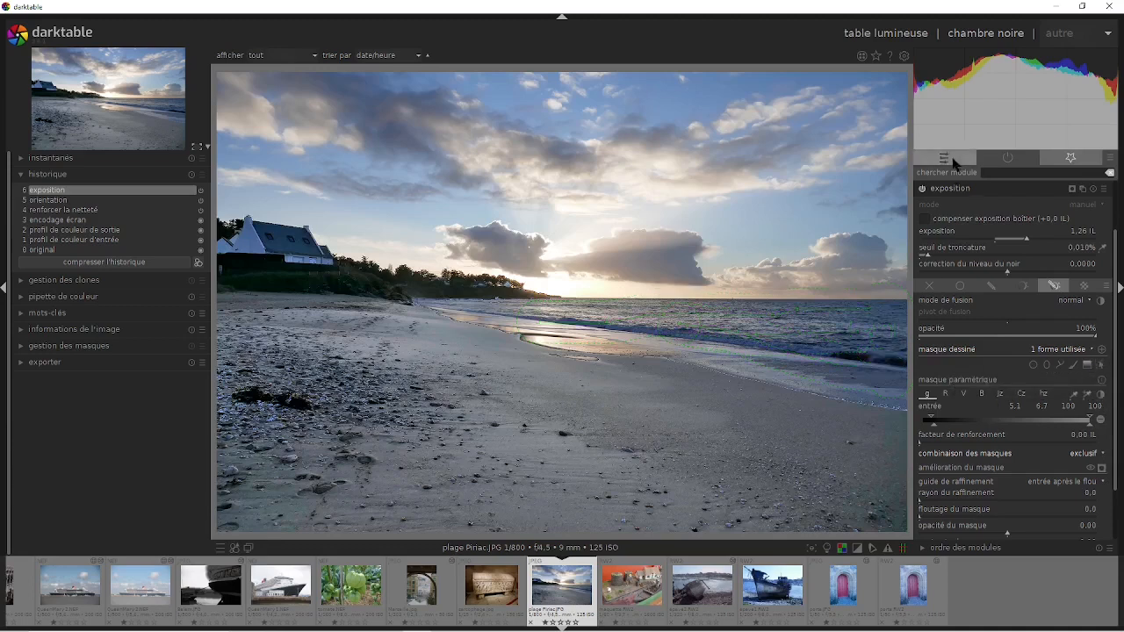
left_click(921, 189)
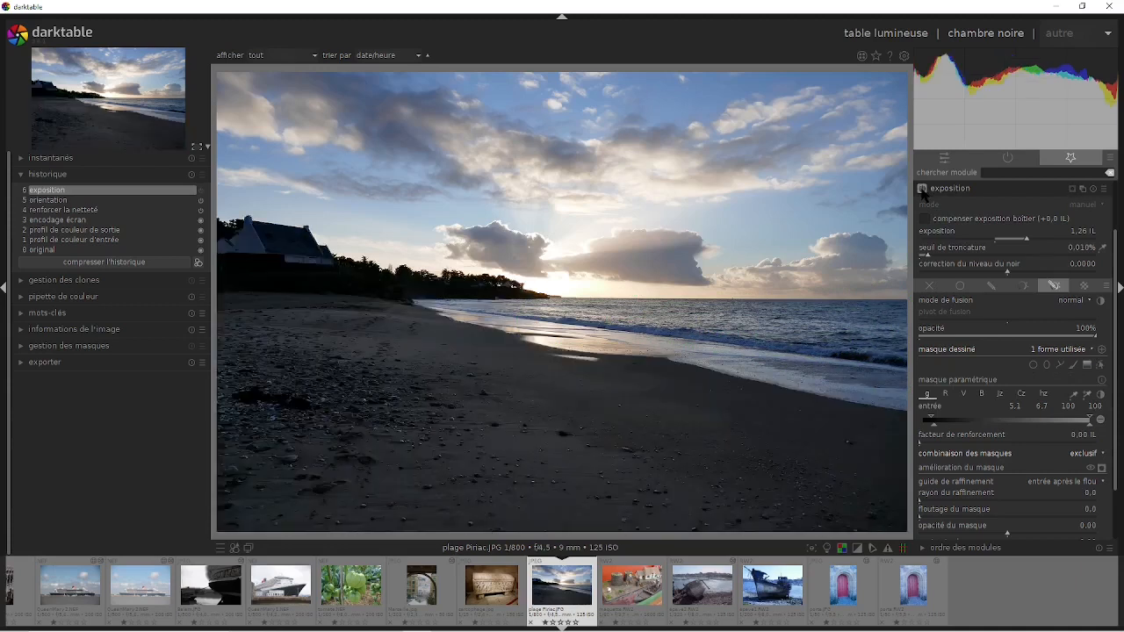
left_click(922, 189)
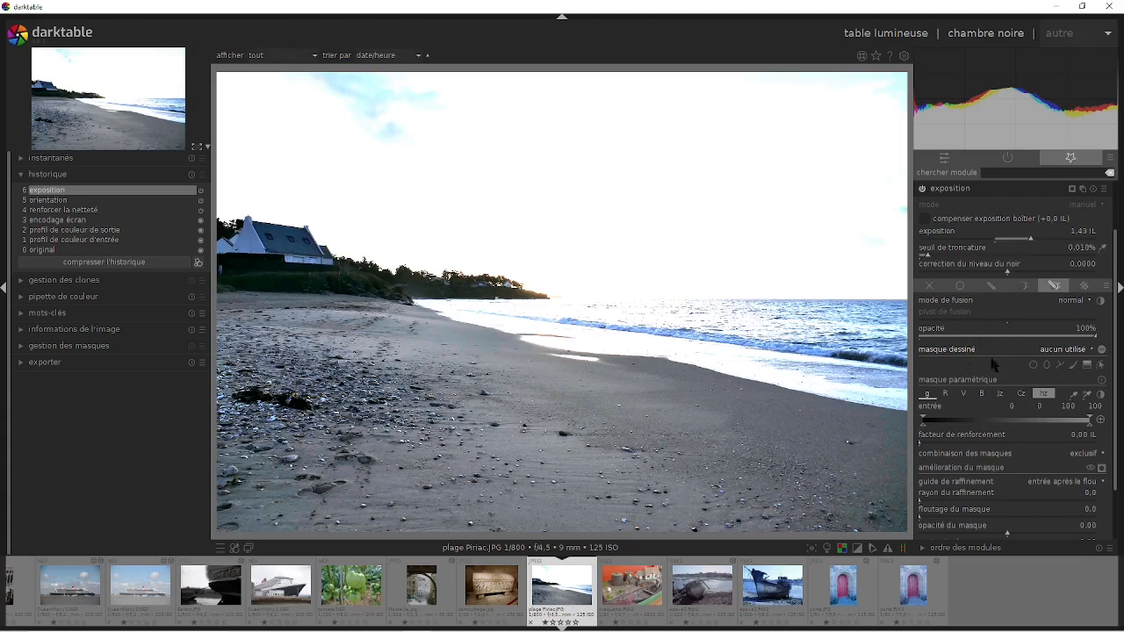
- Activate the parametric mask with its colour picker and overlay, and set both lower grey input thresholds to 5.9
left_click(1024, 287)
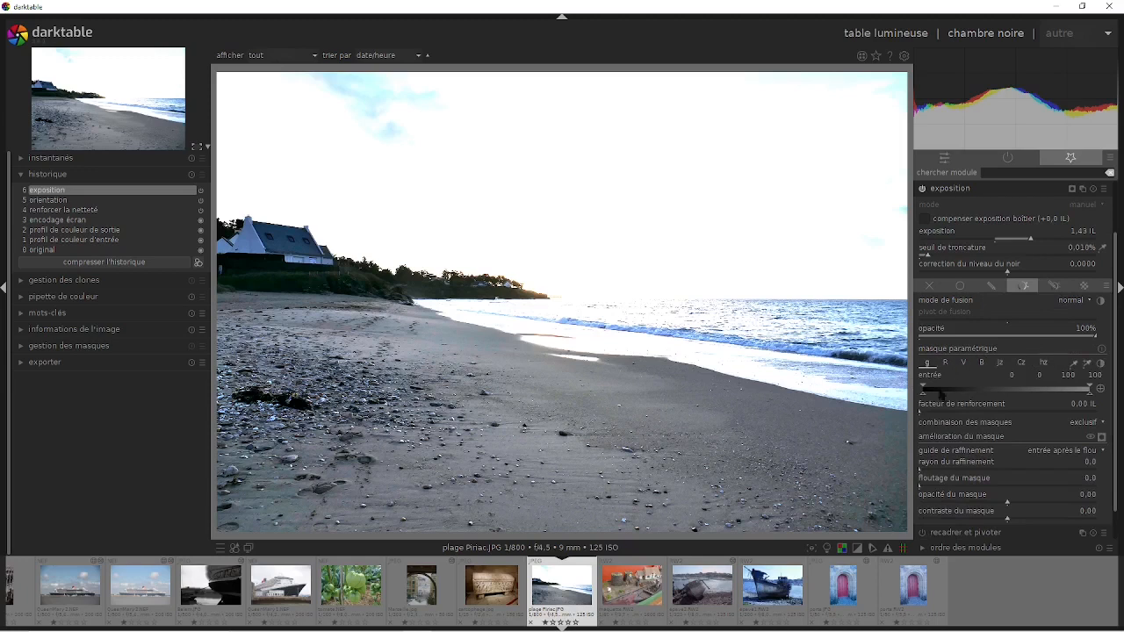
left_click(1073, 364)
left_click(1102, 437)
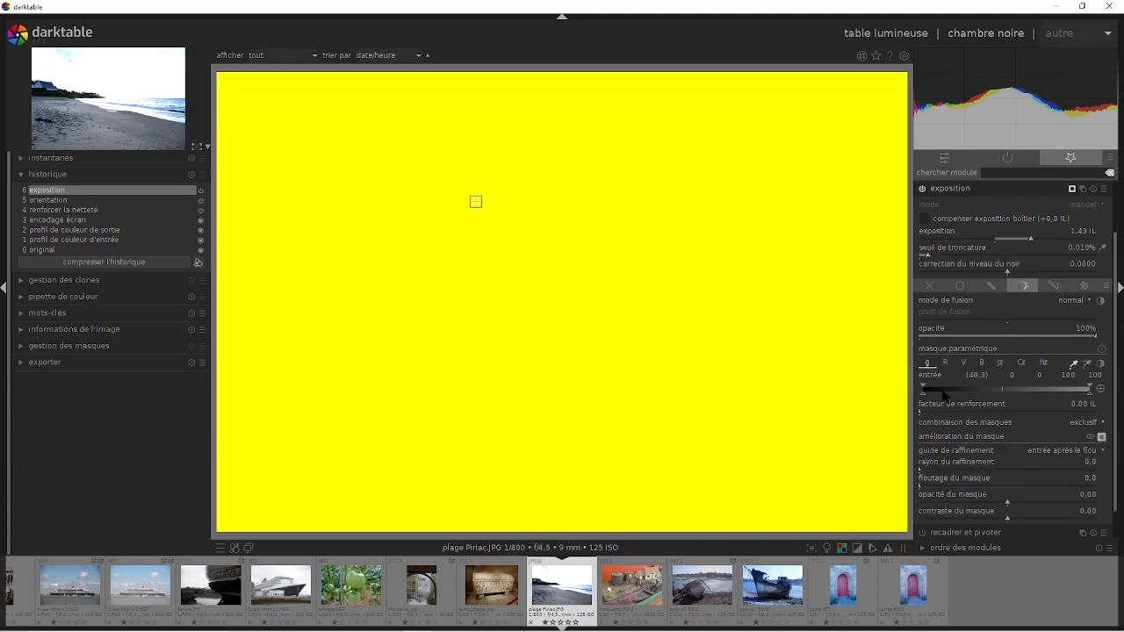
left_click_drag(922, 397, 932, 393)
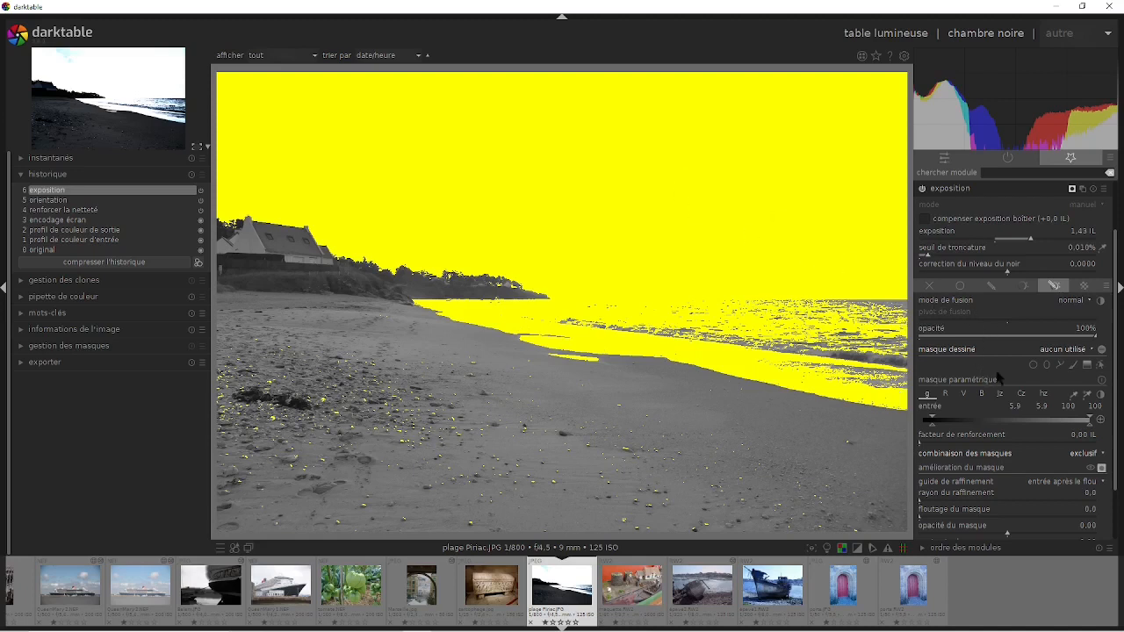
- Enable the combined drawn and parametric mask, and paint over the sea with the brush
left_click(1054, 287)
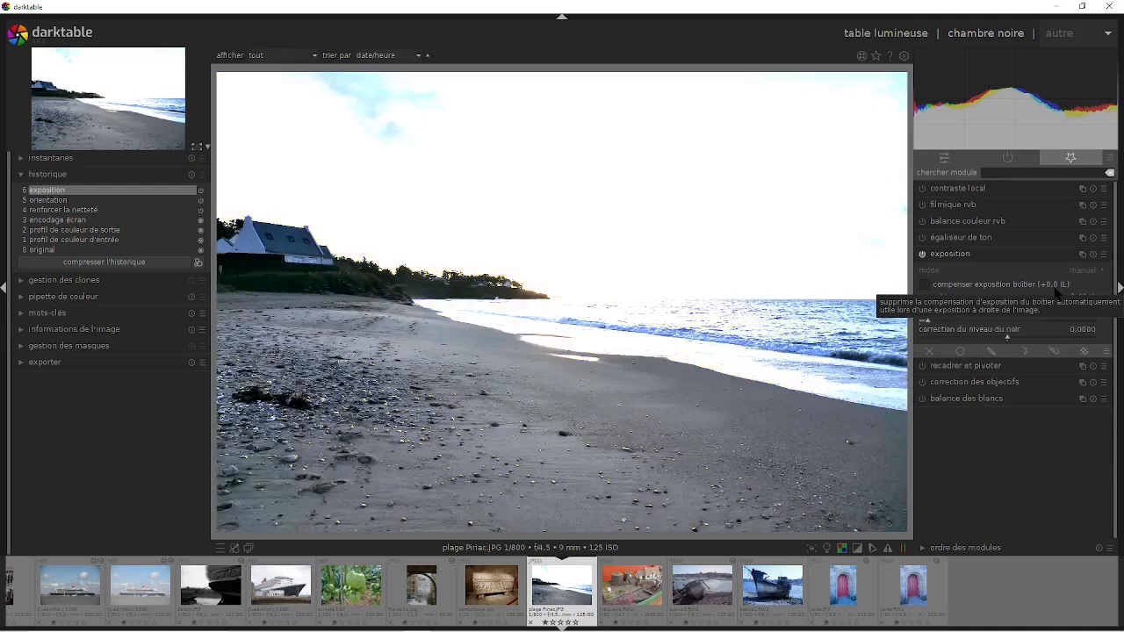
left_click(1055, 352)
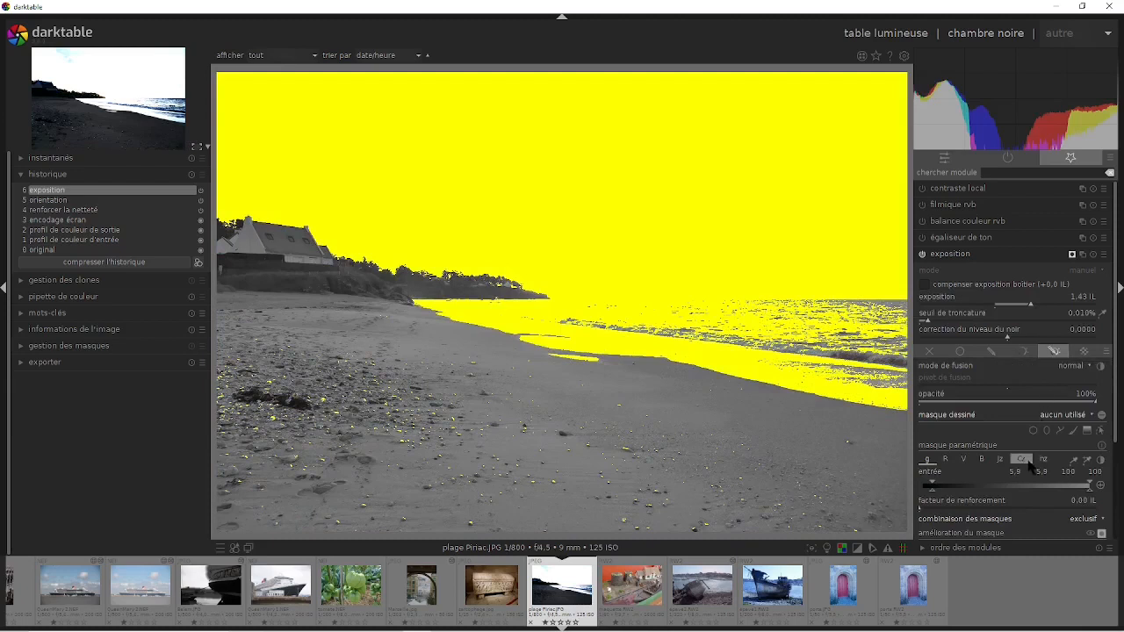
left_click(1071, 430)
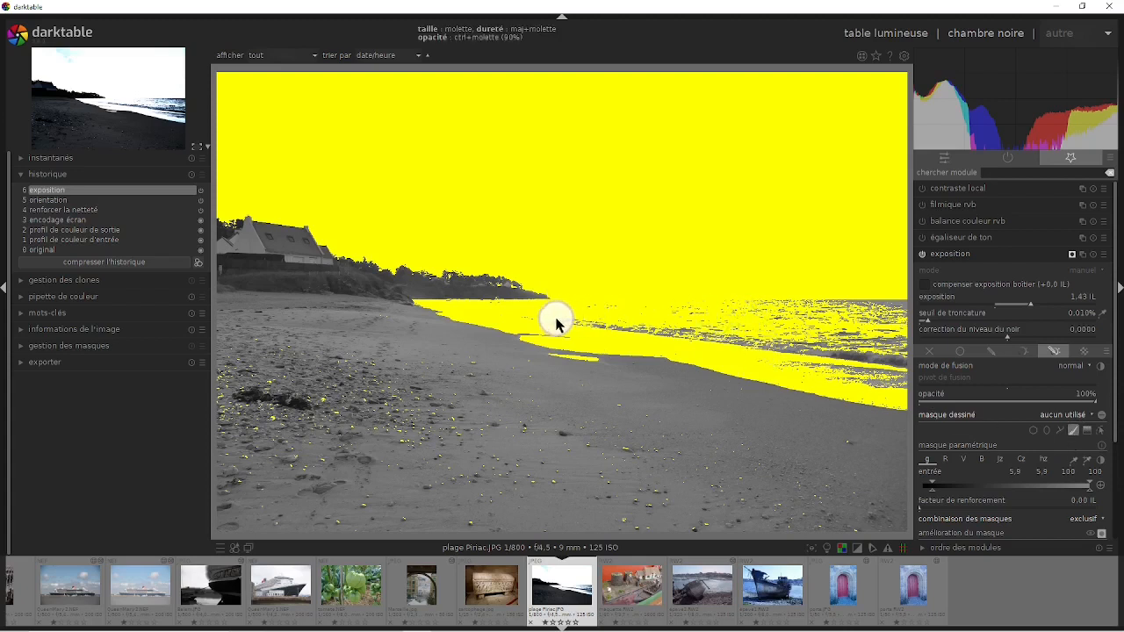
left_click_drag(542, 322, 575, 322)
mouse_move(642, 332)
left_mouse_down()
mouse_move(748, 346)
mouse_move(896, 389)
mouse_move(900, 297)
mouse_move(641, 315)
mouse_move(890, 331)
mouse_move(879, 353)
mouse_move(808, 351)
left_mouse_up()
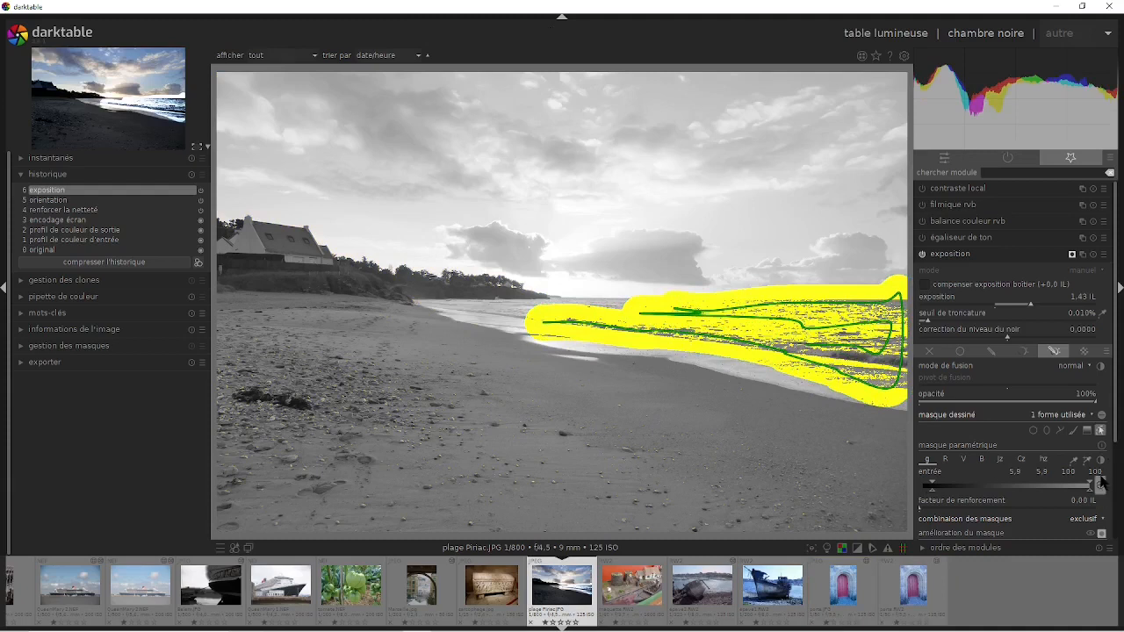
- Test the inclusif mask combination, finish on exclusif with inverted drawn and parametric polarities, and hide the mask overlay
left_click(1101, 521)
left_click(1093, 527)
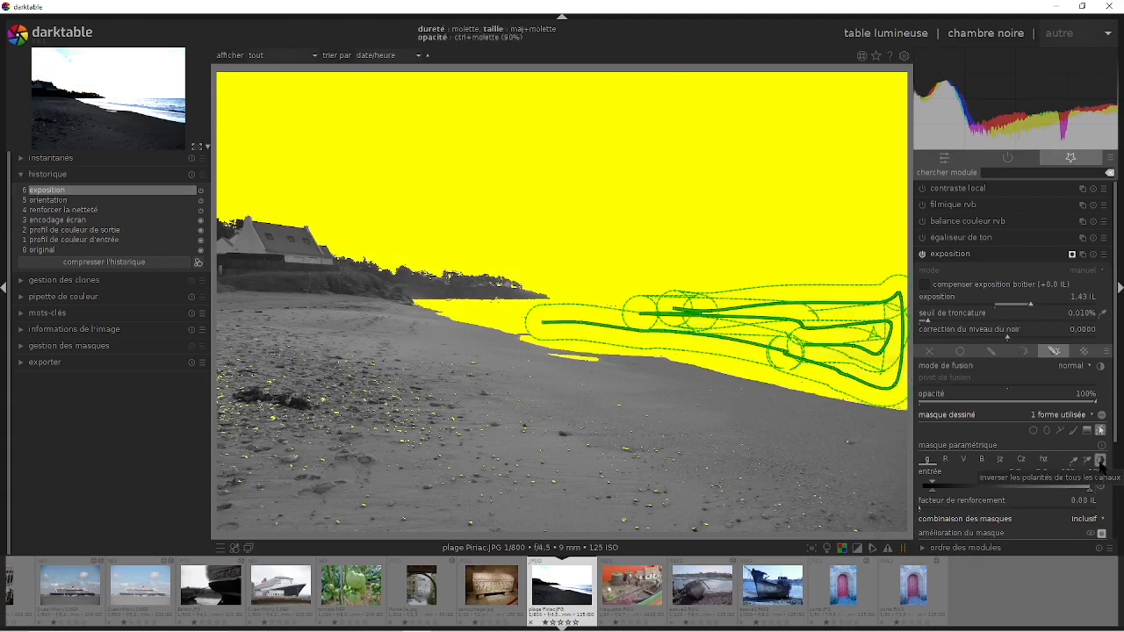
left_click(1101, 519)
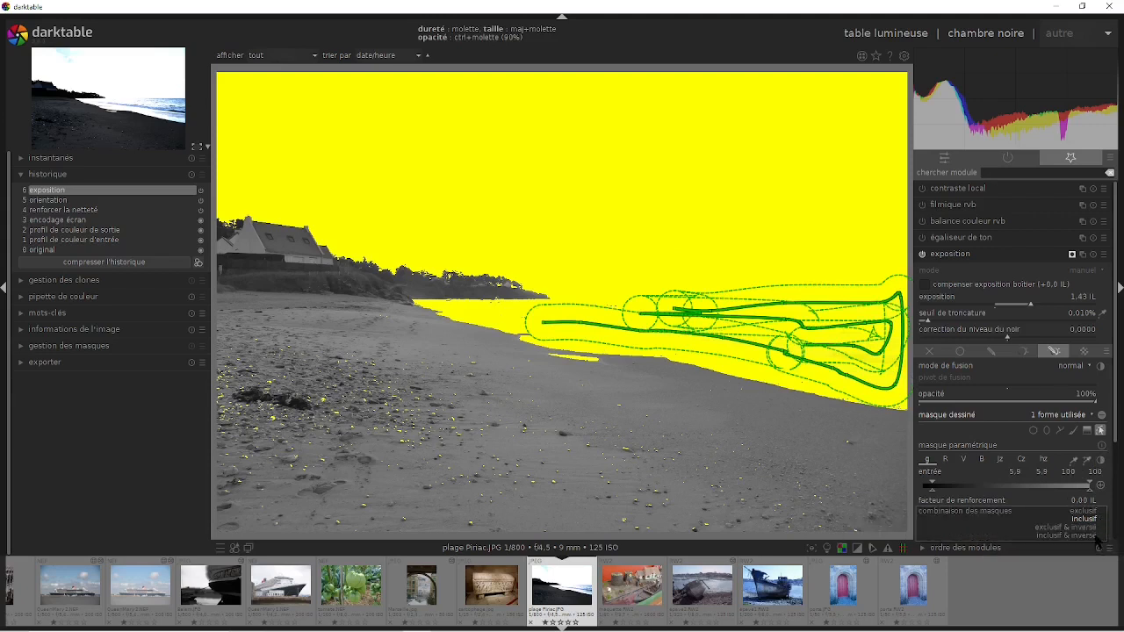
left_click(1088, 527)
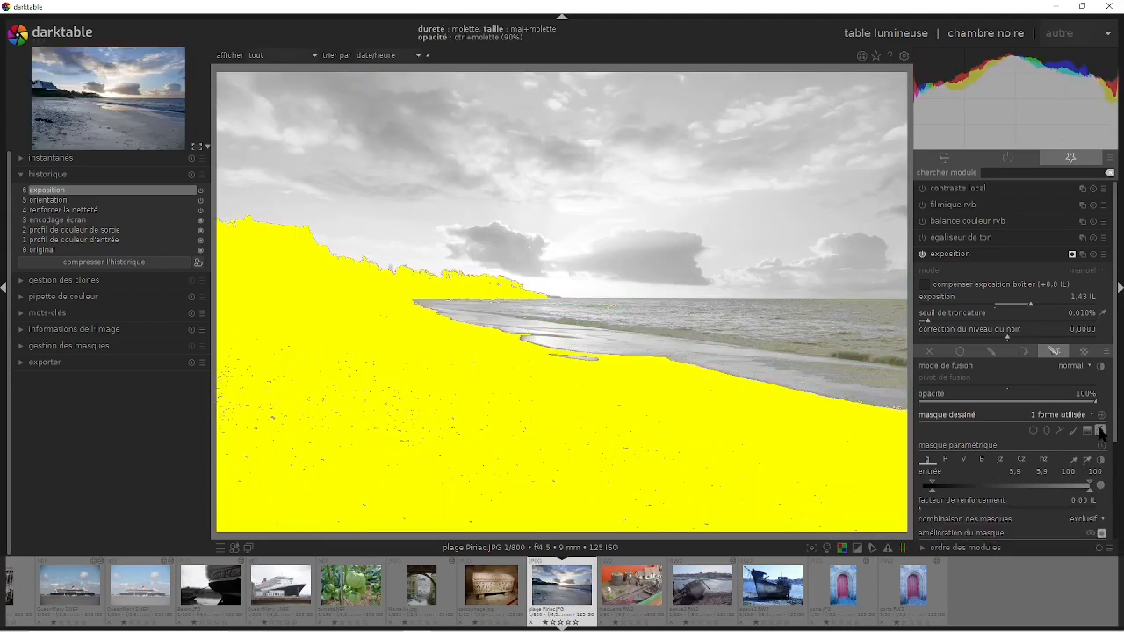
left_click(1100, 430)
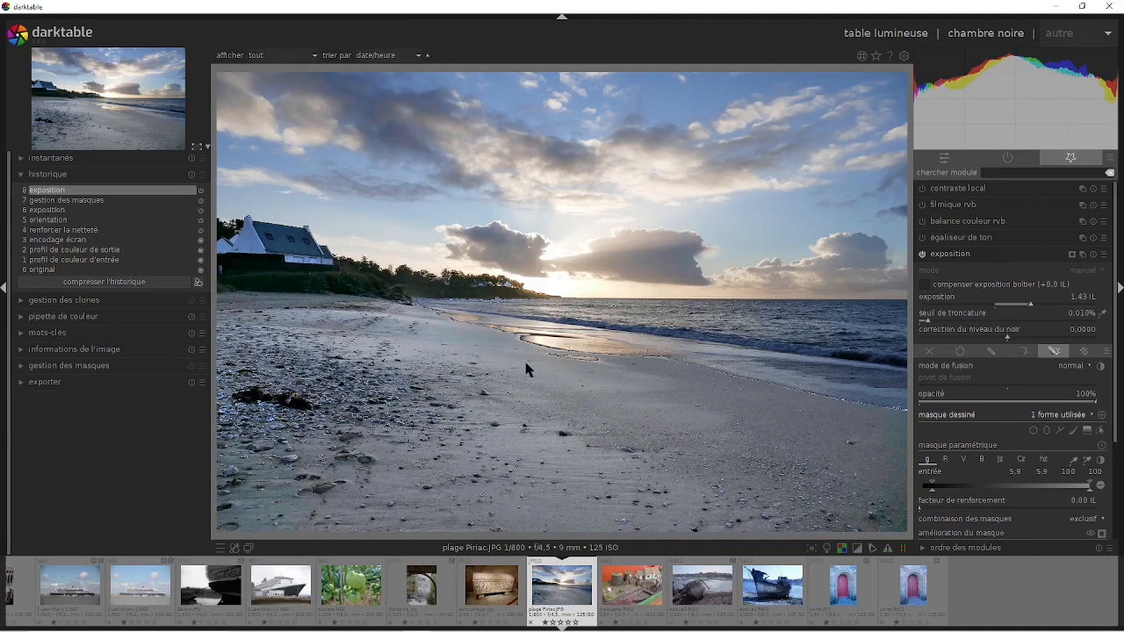